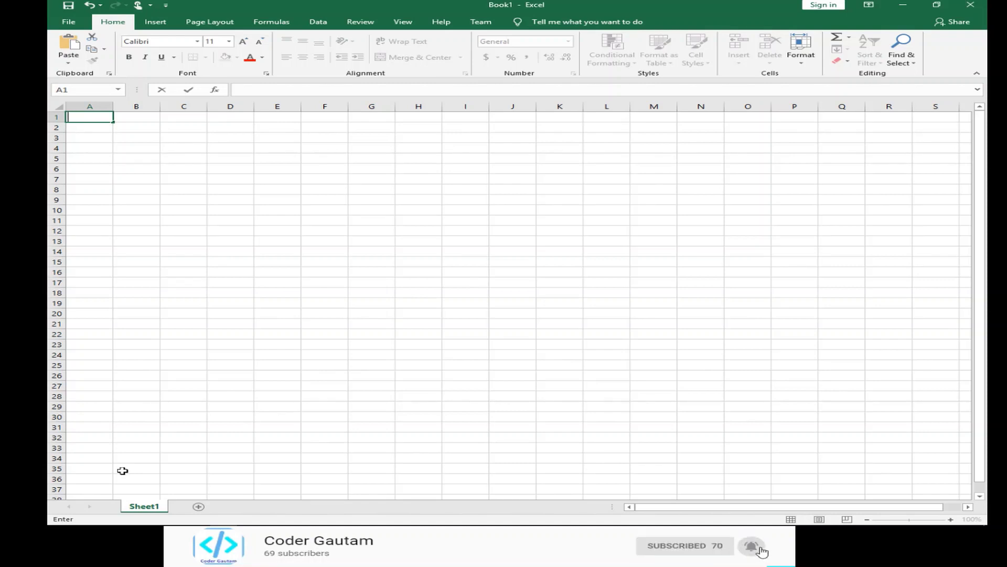
# Step: Enter 30 in A1 and 35 in A2
pyautogui.write('30')
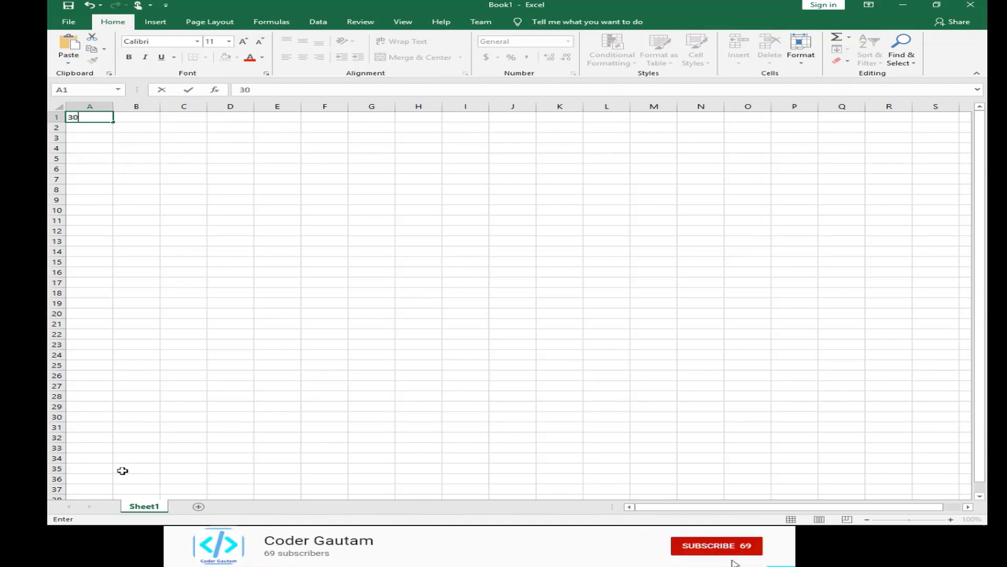
pyautogui.press('Tab')
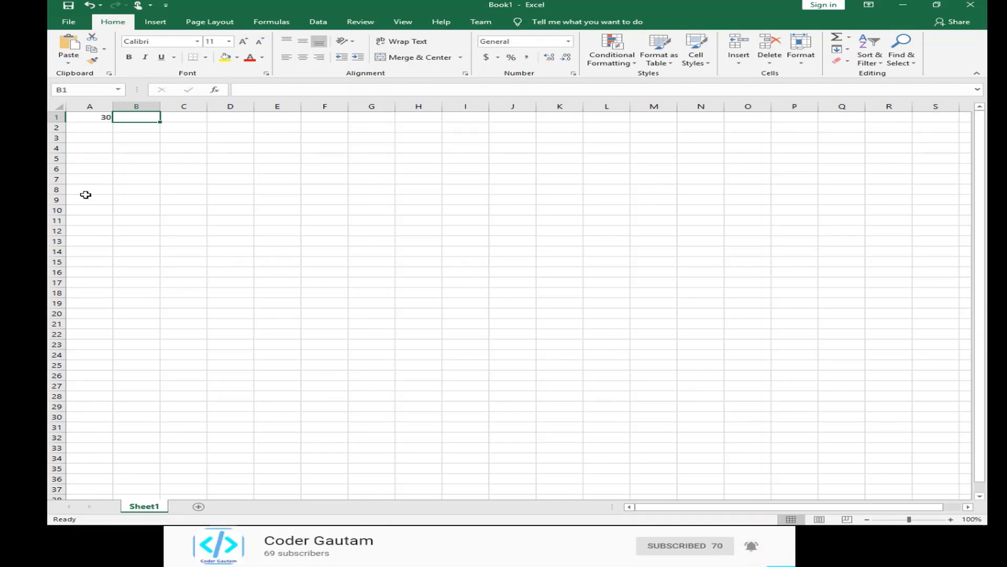
pyautogui.click(99, 127)
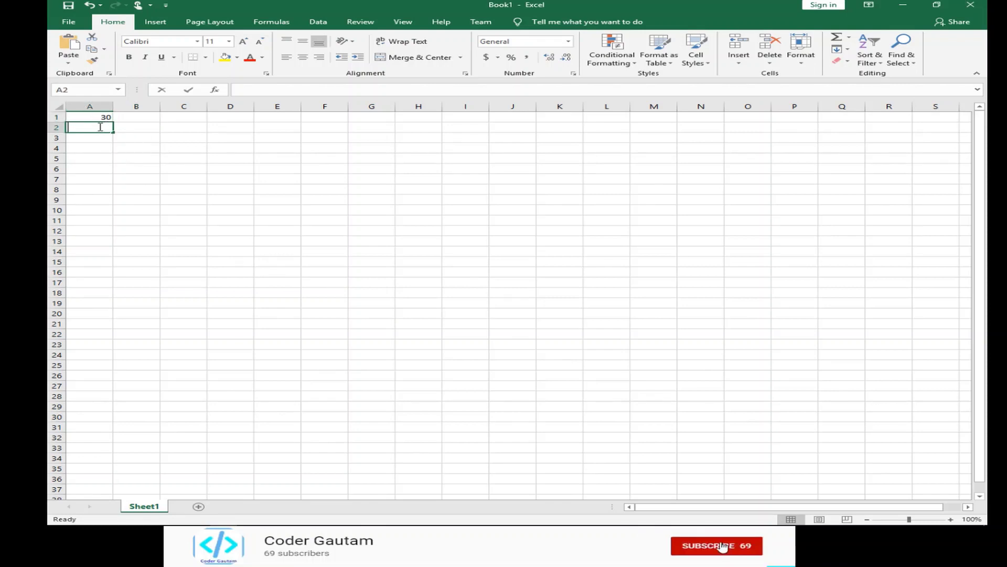
pyautogui.write('35')
pyautogui.press('Return')
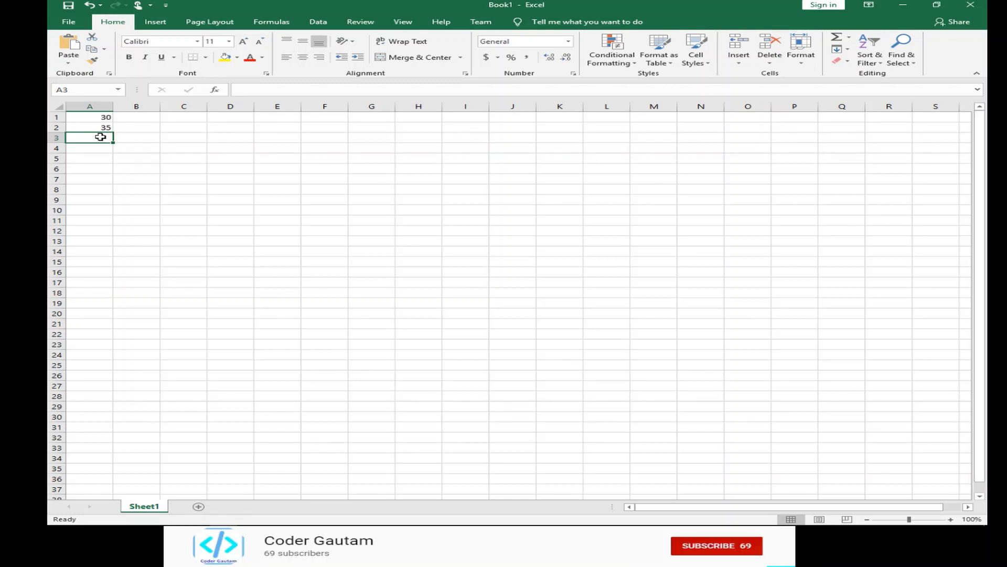
# Step: Enter 65 in A3, then delete it so A3 is left empty
pyautogui.doubleClick(101, 137)
pyautogui.write('65')
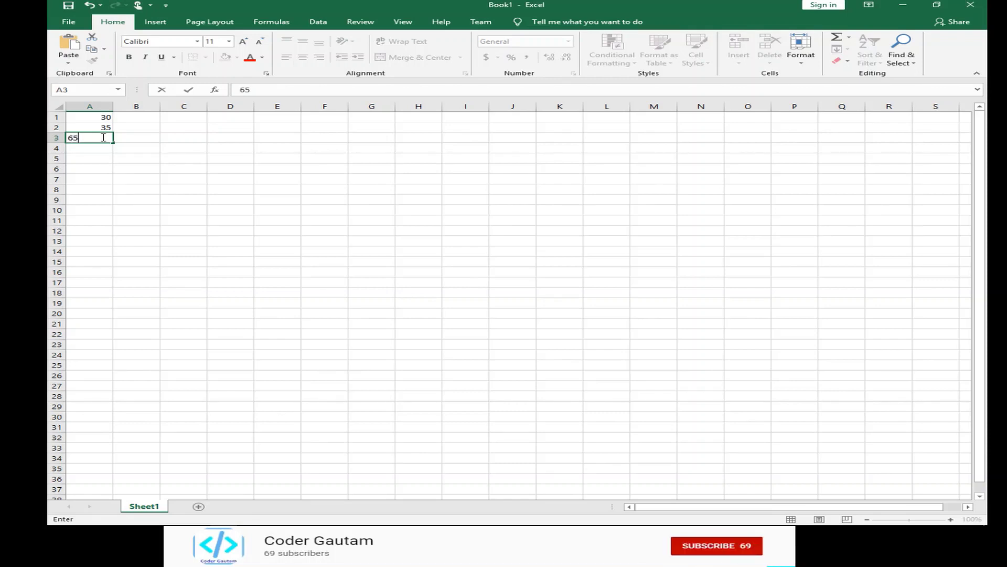
pyautogui.press('Return')
pyautogui.doubleClick(103, 137)
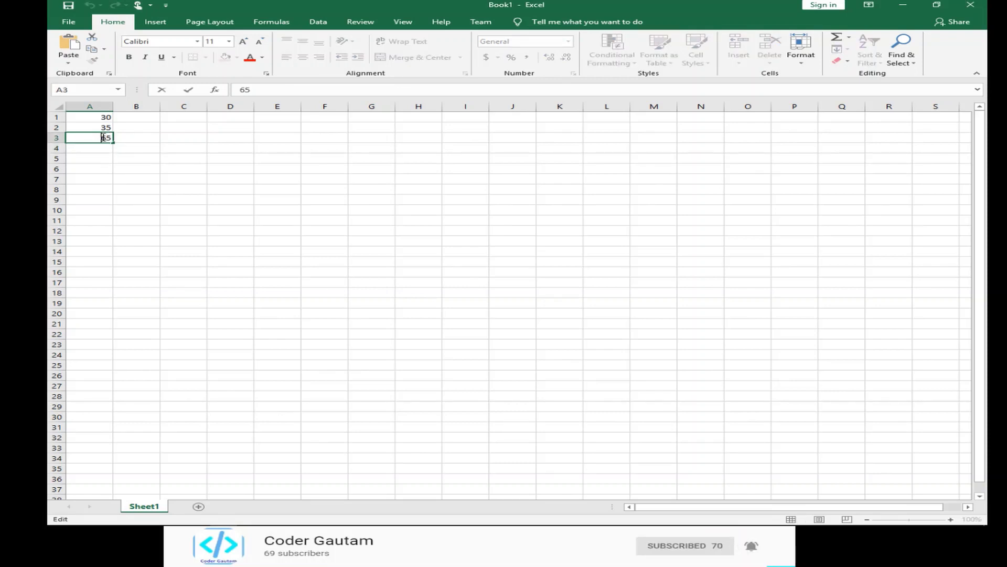
pyautogui.doubleClick(111, 139)
pyautogui.press('BackSpace')
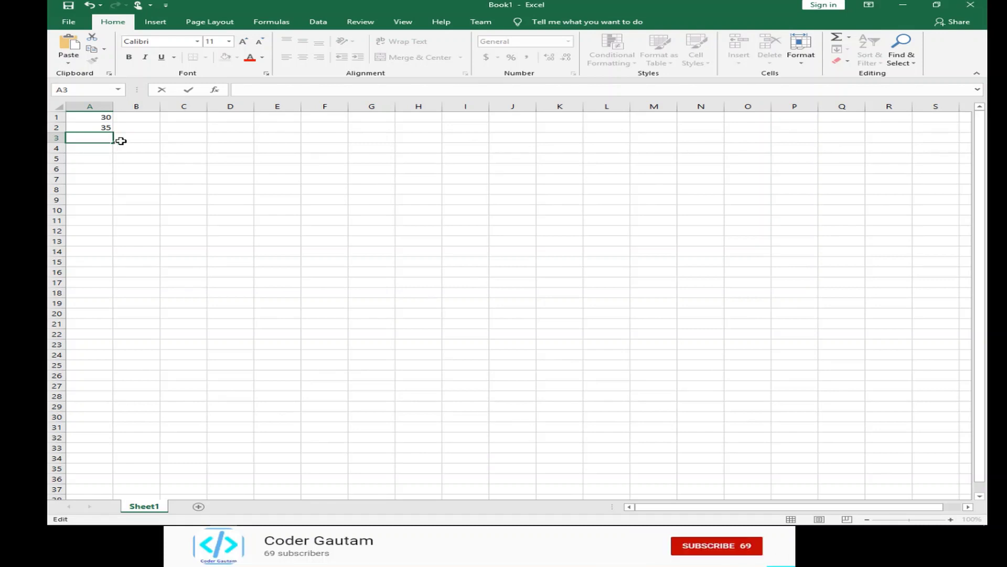
pyautogui.click(117, 140)
pyautogui.click(131, 186)
pyautogui.click(98, 138)
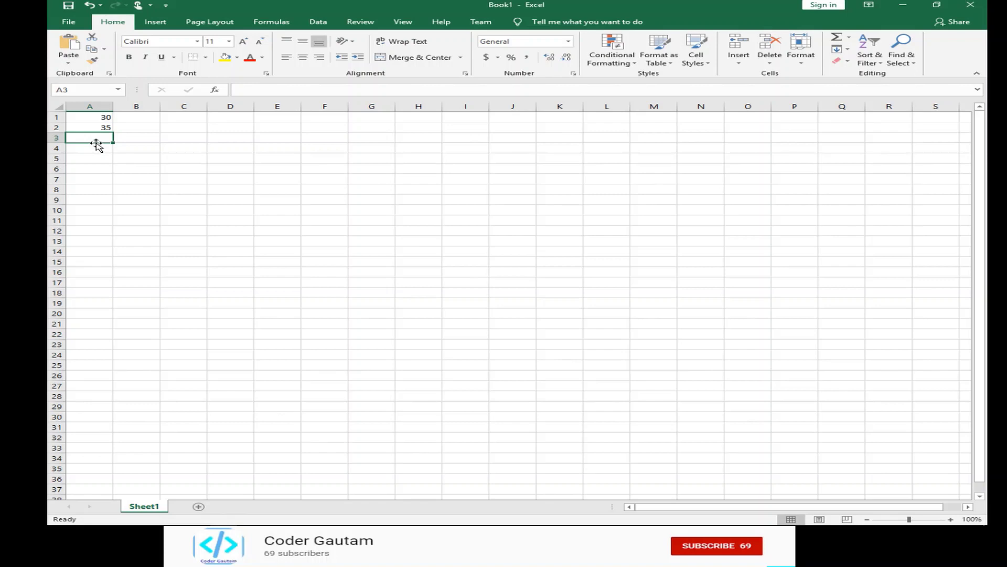
pyautogui.doubleClick(96, 137)
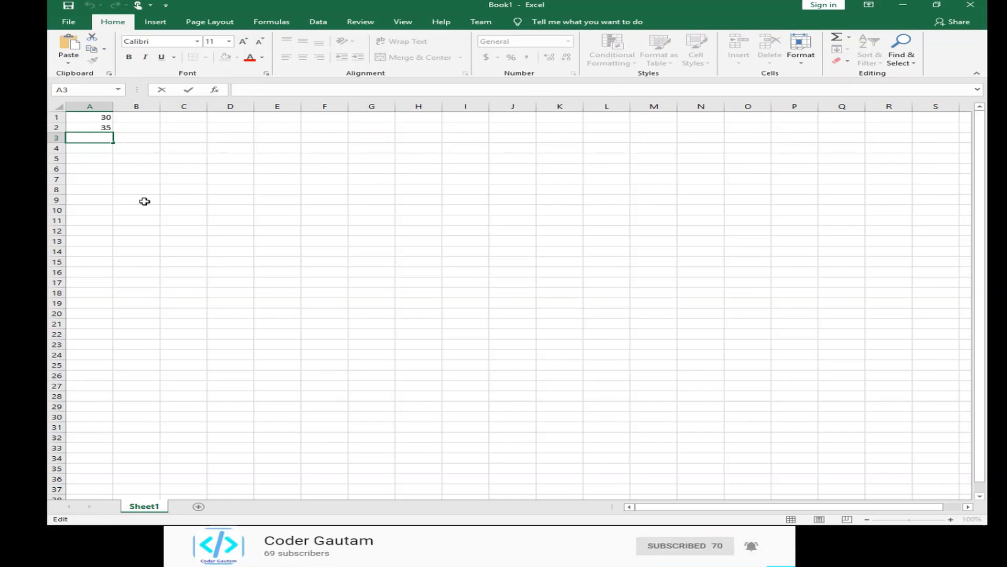
pyautogui.press('Escape')
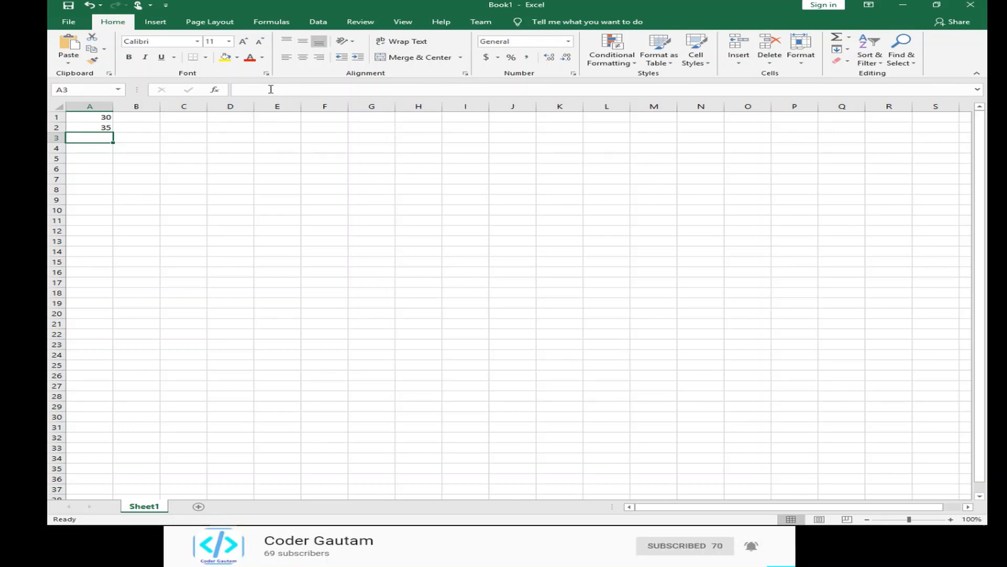
# Step: Build =SUM(A1,A2) in A3 from the formula bar, showing 65
pyautogui.click(305, 89)
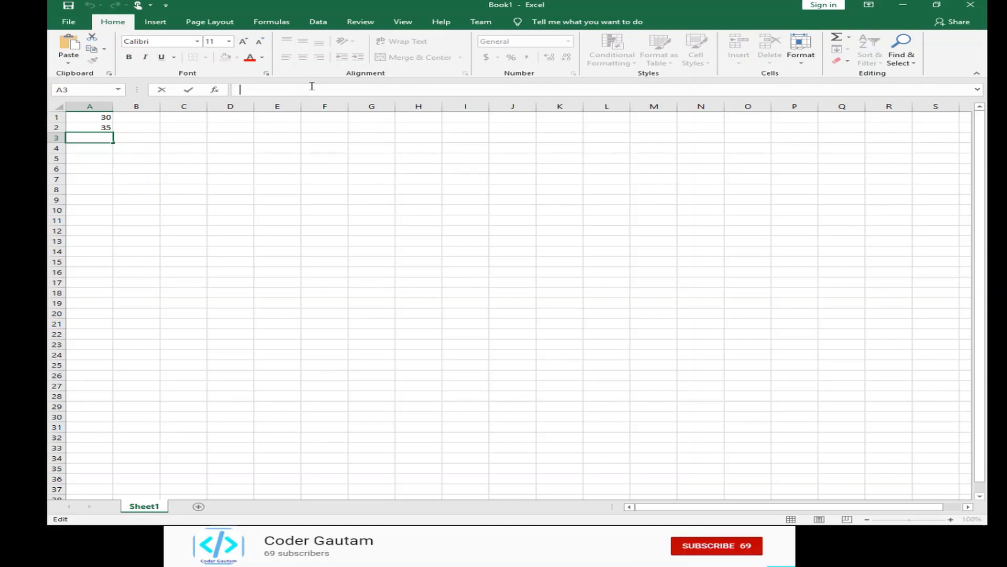
pyautogui.write('=')
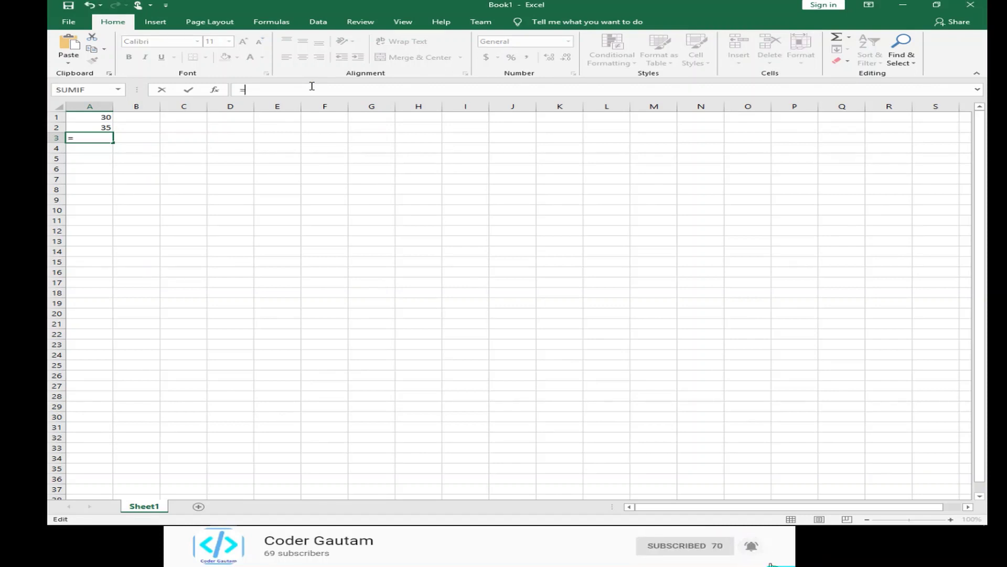
pyautogui.write('SUM')
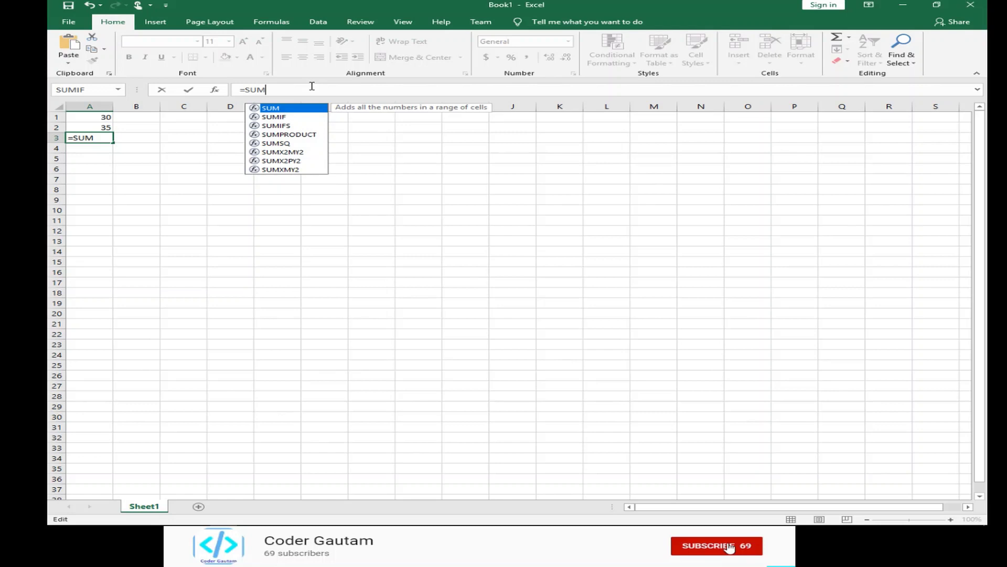
pyautogui.write('(')
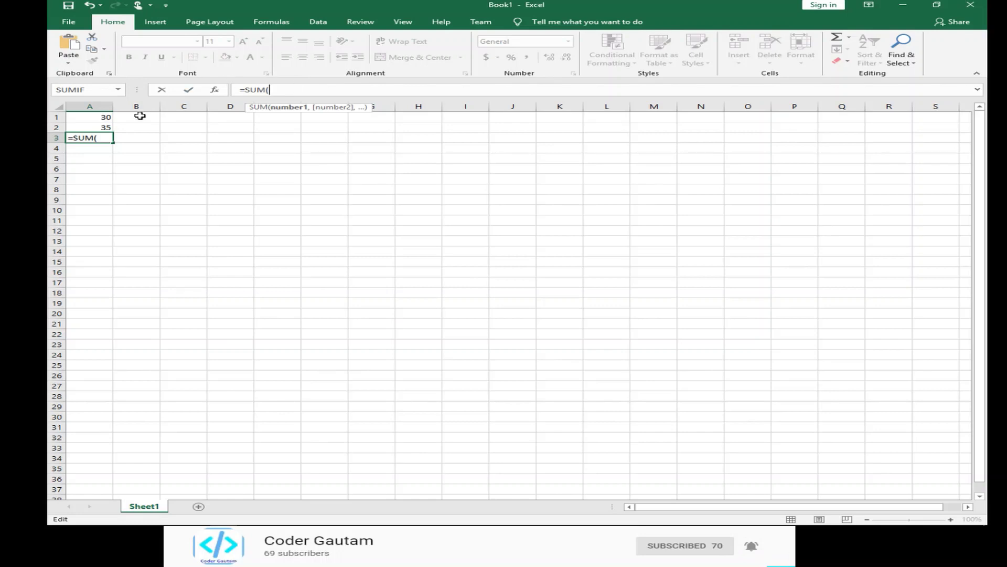
pyautogui.click(103, 117)
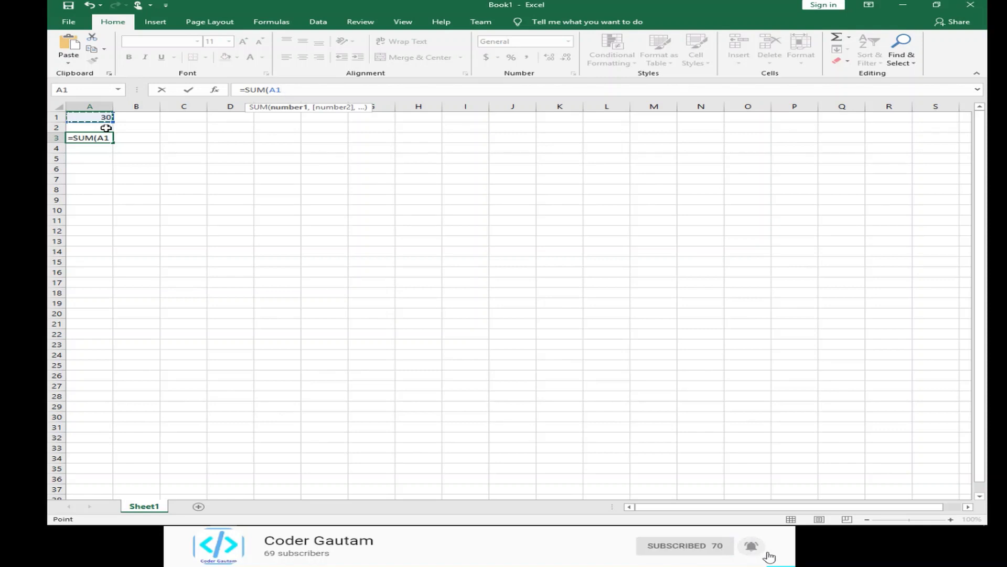
pyautogui.write(',')
pyautogui.click(106, 128)
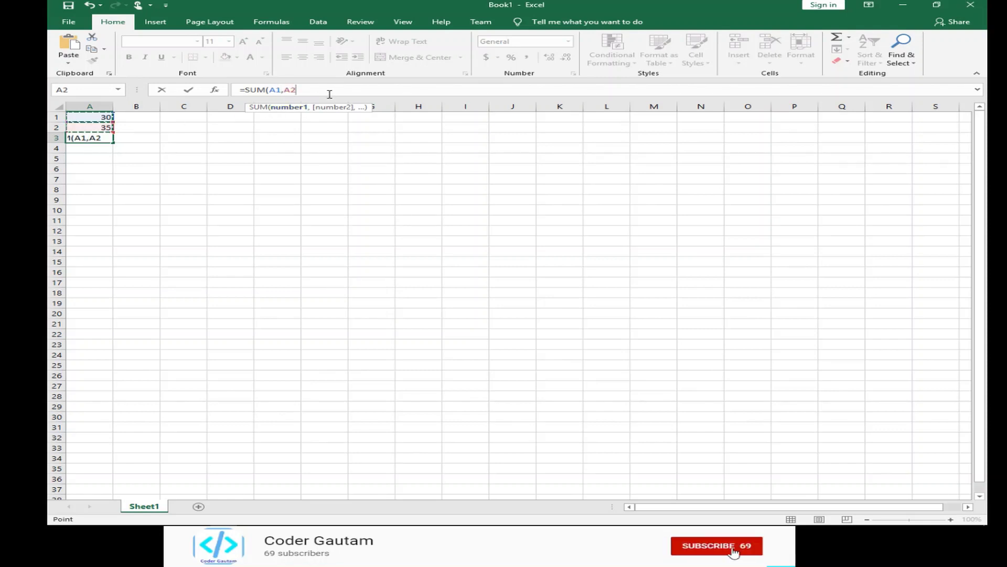
pyautogui.write(')')
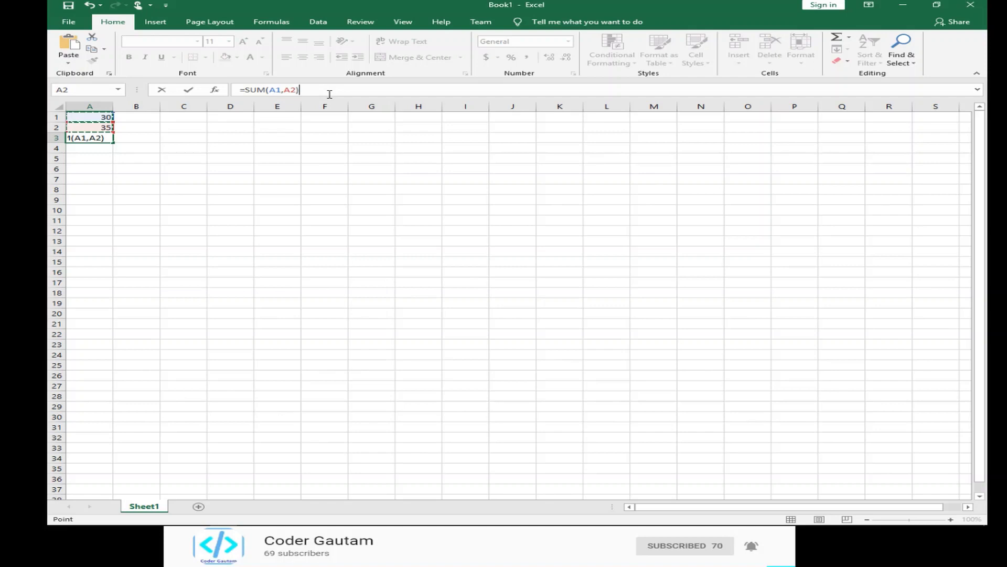
pyautogui.press('Return')
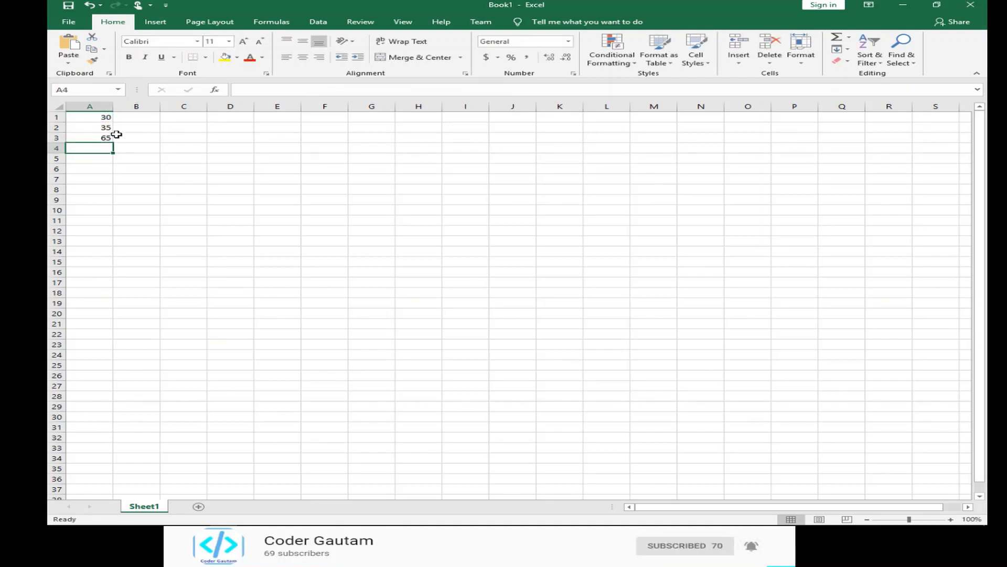
# Step: Change A1 from 30 to 37 and check that A3's sum updates to 72
pyautogui.click(101, 116)
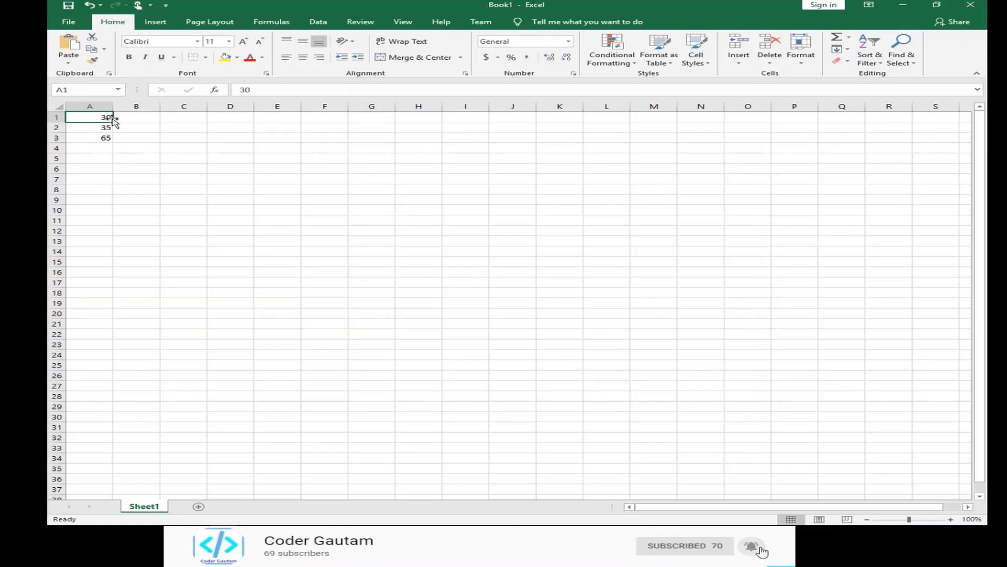
pyautogui.doubleClick(105, 117)
pyautogui.press('BackSpace')
pyautogui.write('7')
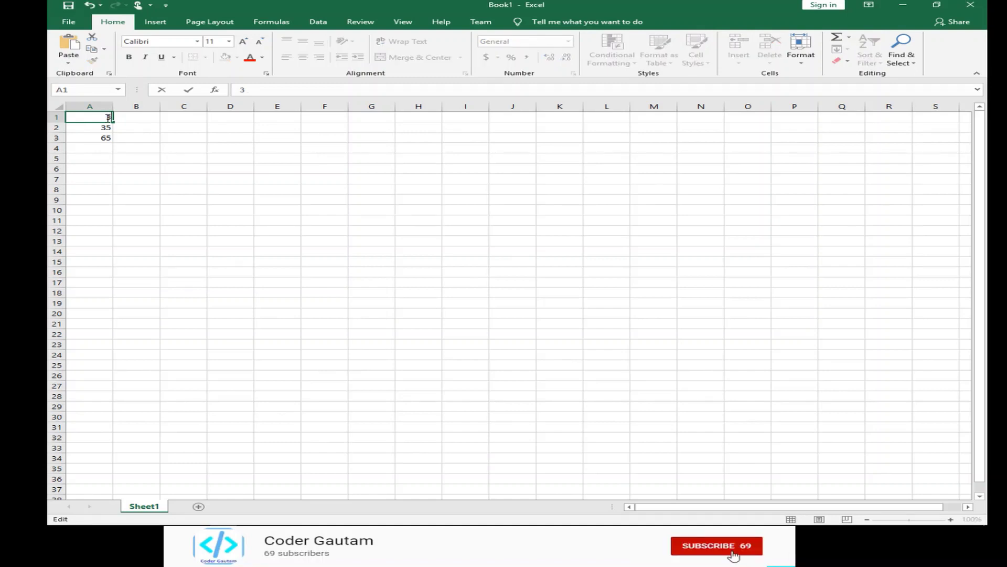
pyautogui.press('Return')
pyautogui.click(104, 138)
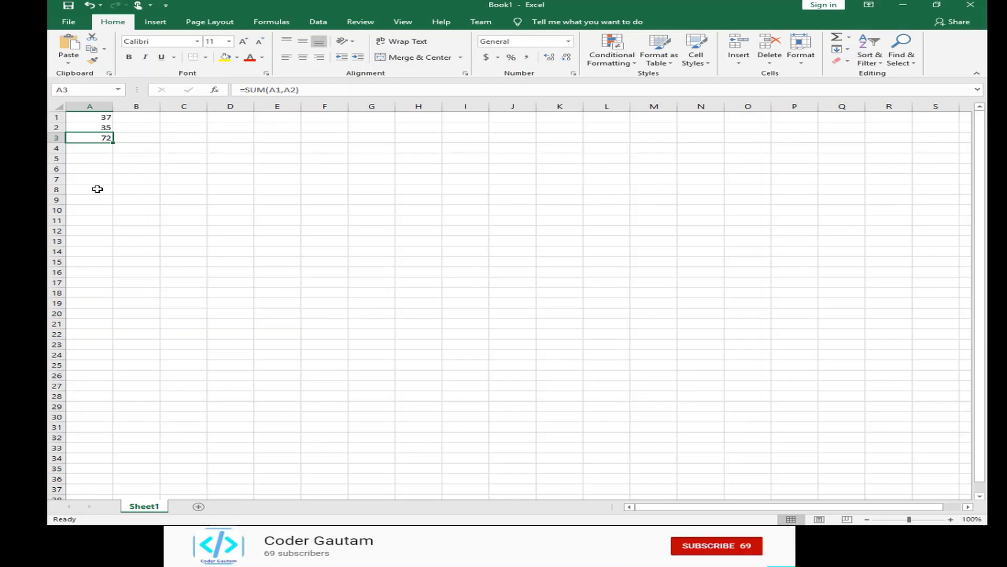
# Step: Open A2's value 35 for editing, then leave it unchanged
pyautogui.click(105, 128)
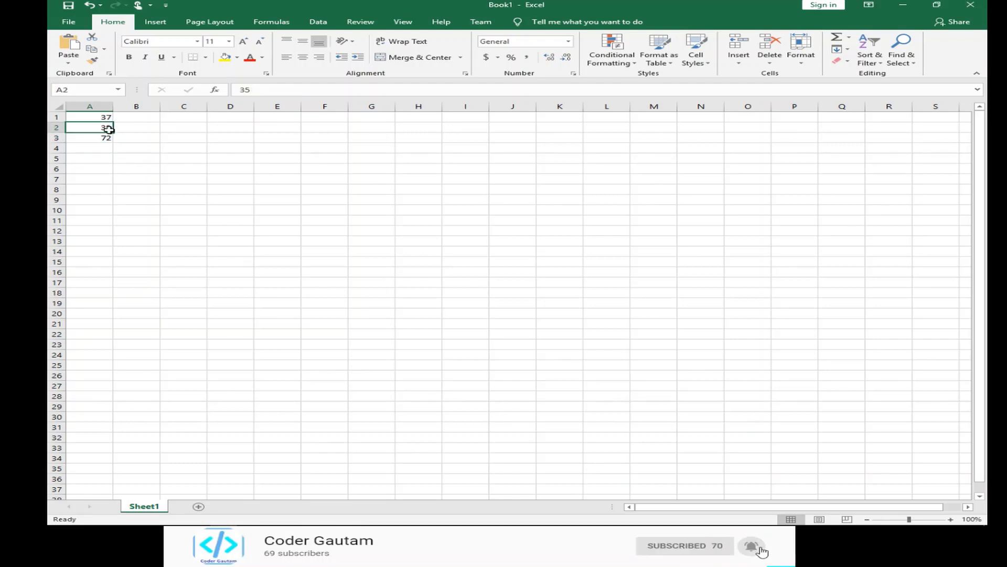
pyautogui.doubleClick(105, 128)
pyautogui.doubleClick(103, 130)
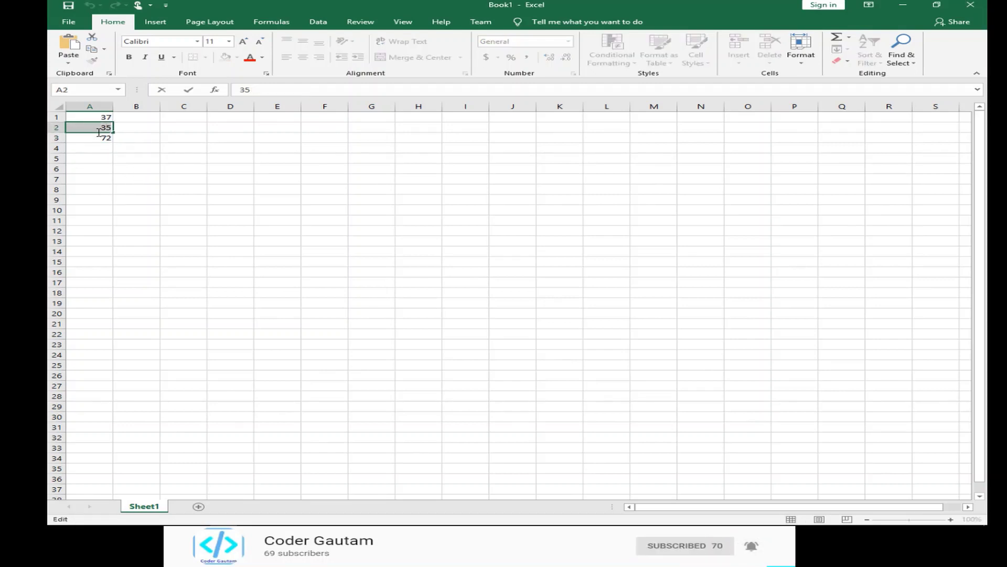
pyautogui.click(139, 291)
pyautogui.click(197, 347)
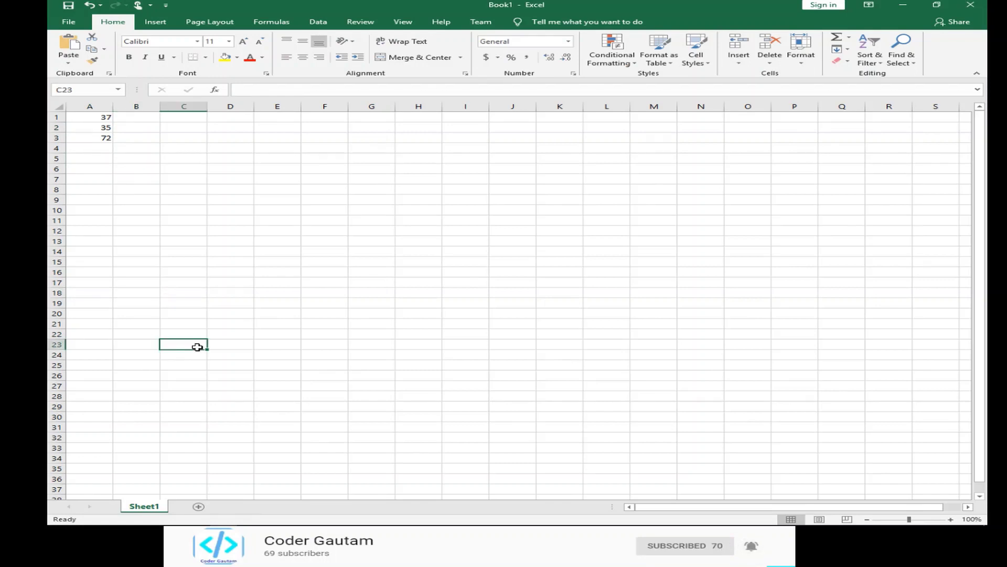
# Step: Undo to clear A3, then enter =SUM(A:A) in B17 to total column A as 72
pyautogui.hotkey('ctrl', 'z')
pyautogui.click(151, 281)
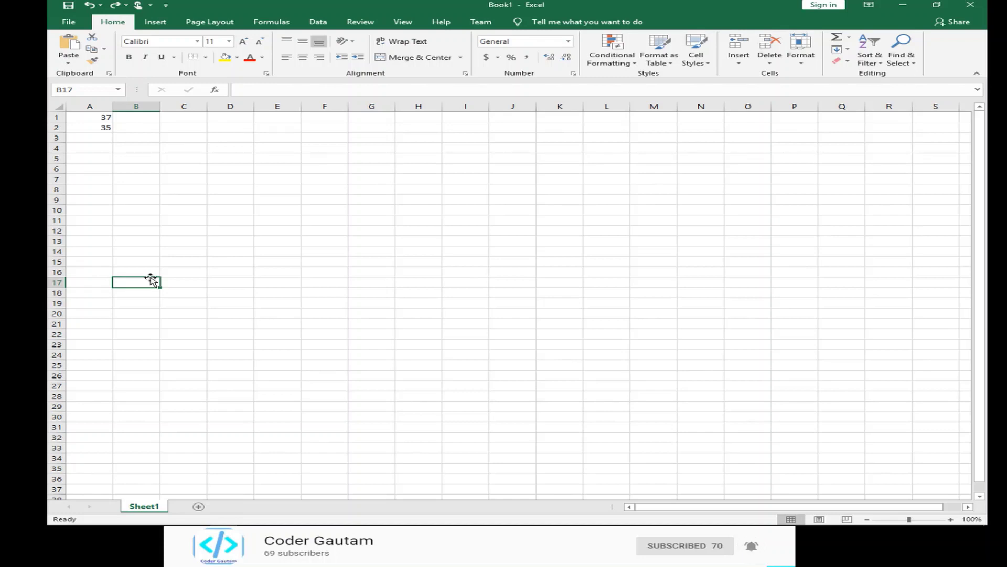
pyautogui.click(279, 92)
pyautogui.write('=')
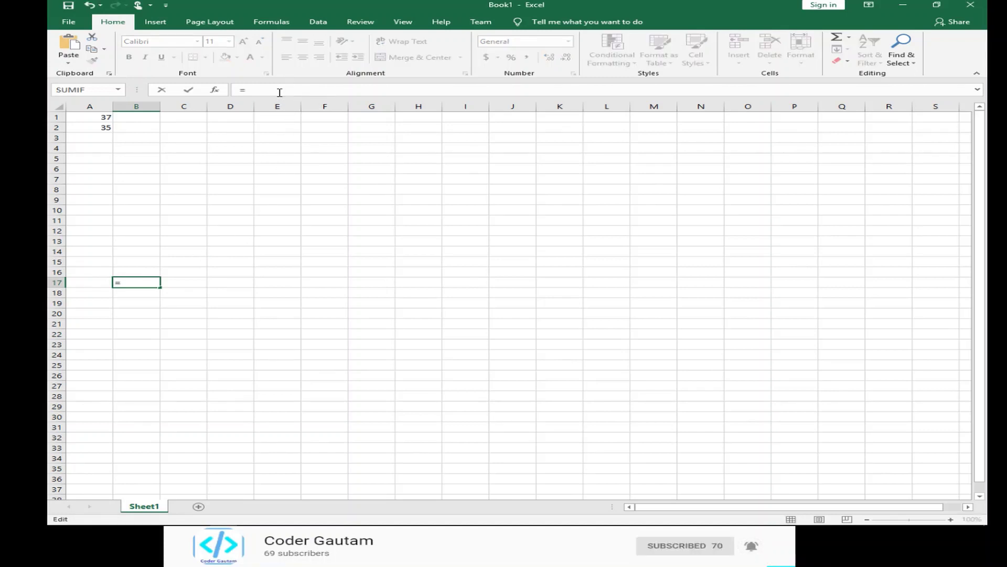
pyautogui.write('SU')
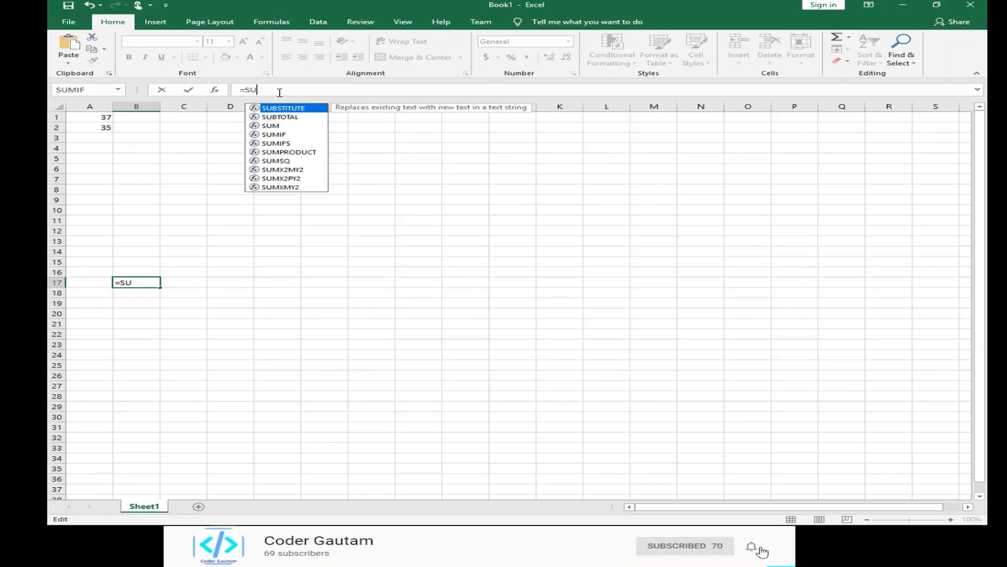
pyautogui.write('M(')
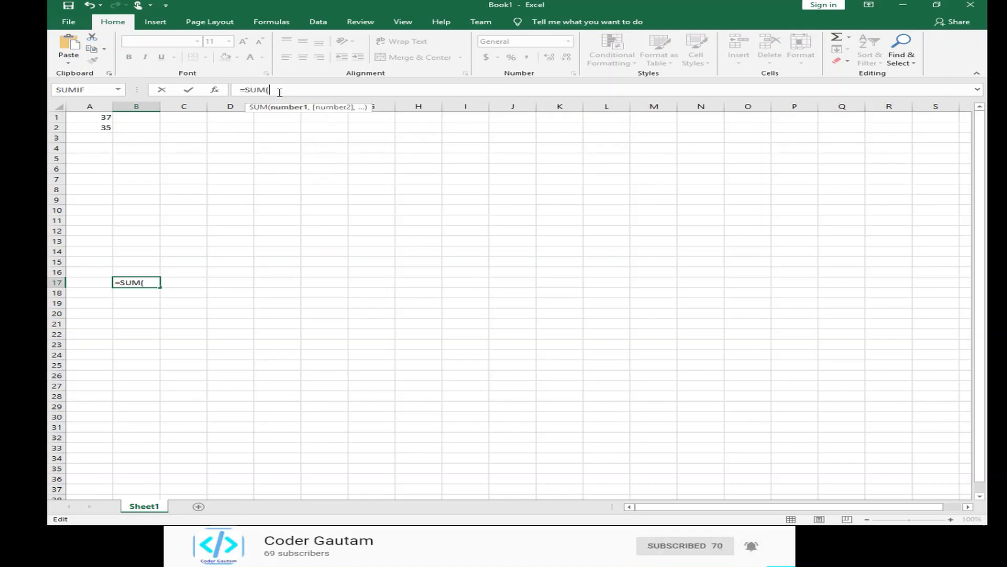
pyautogui.click(89, 111)
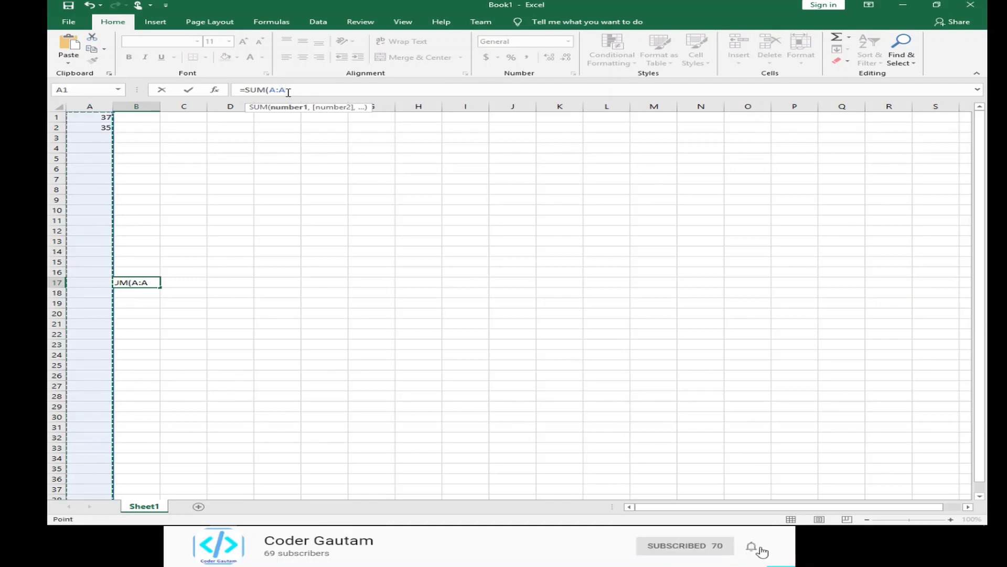
pyautogui.write(')')
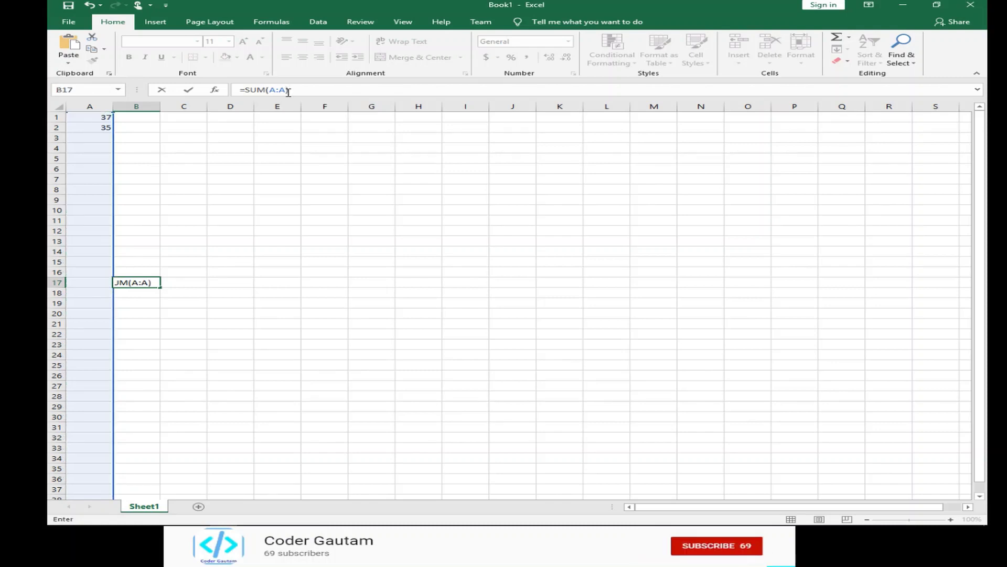
pyautogui.press('Return')
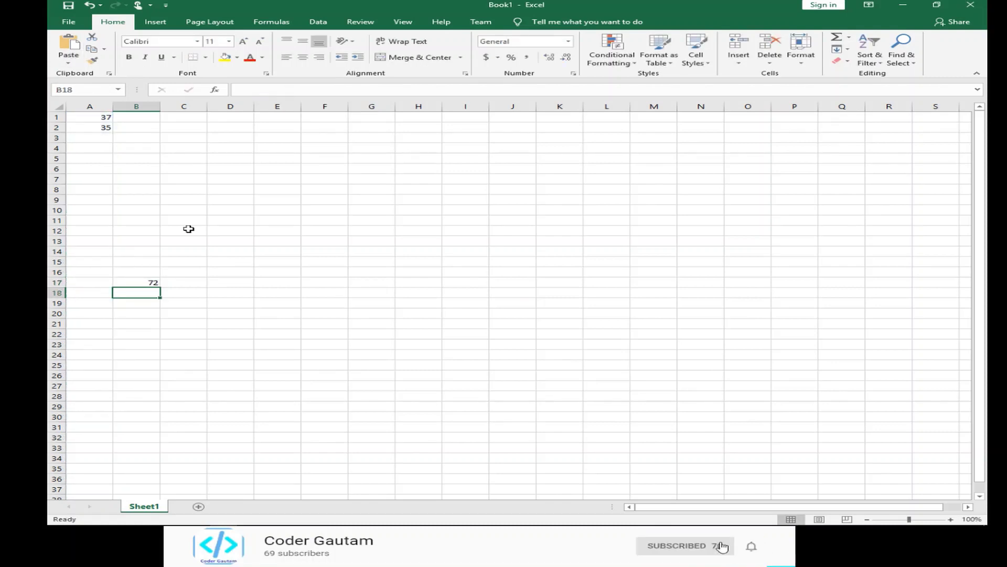
# Step: Enter 34, 34, 74 and 73 into cells A3 through A6
pyautogui.click(92, 139)
pyautogui.doubleClick(93, 140)
pyautogui.write('34')
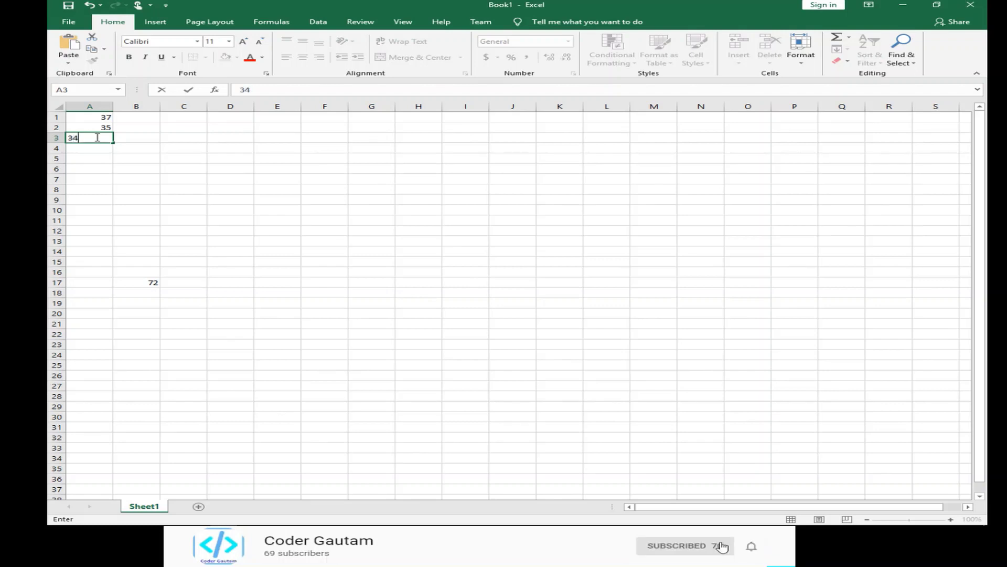
pyautogui.press('Return')
pyautogui.write('3')
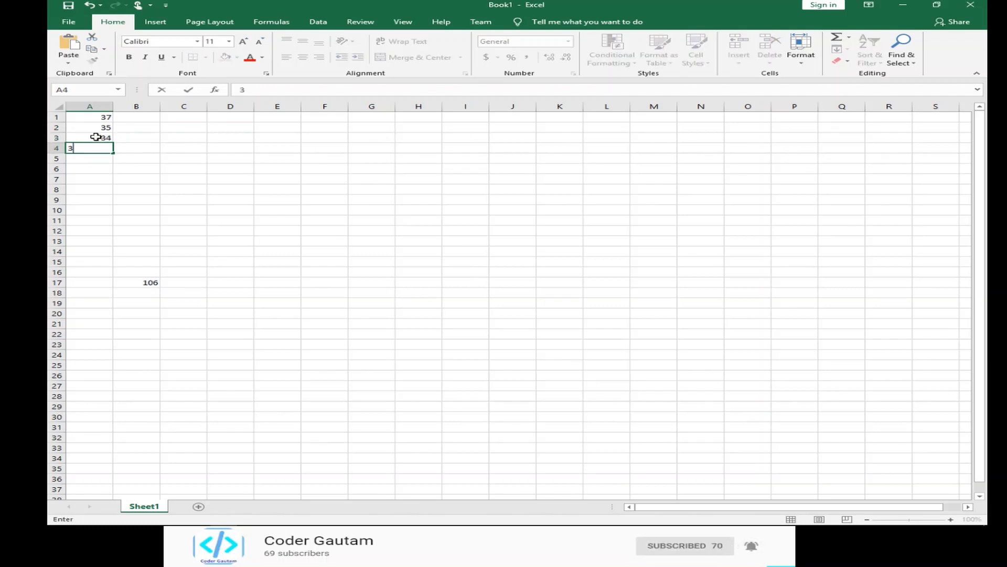
pyautogui.write('4')
pyautogui.press('Return')
pyautogui.write('74')
pyautogui.press('Return')
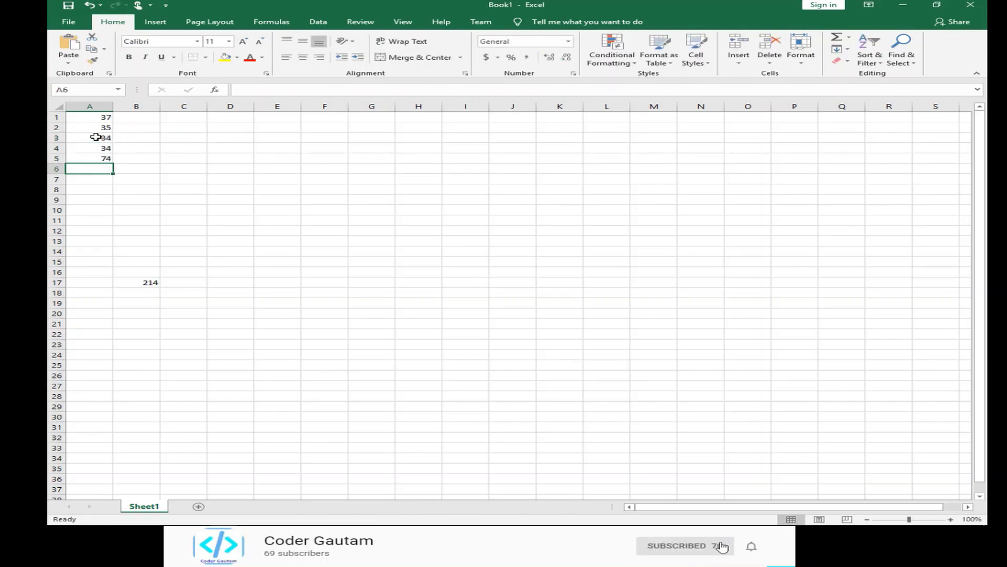
pyautogui.write('73')
pyautogui.click(371, 385)
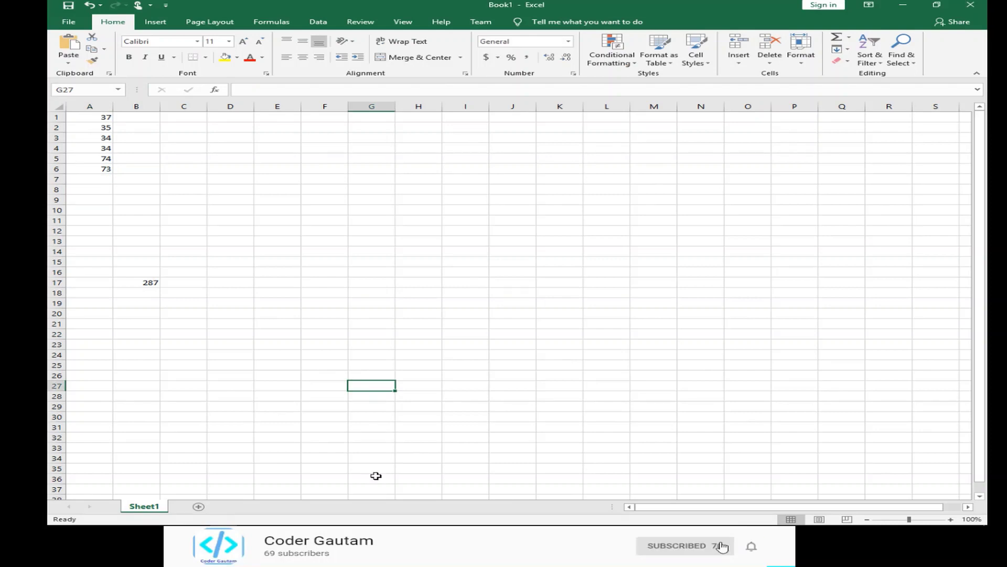